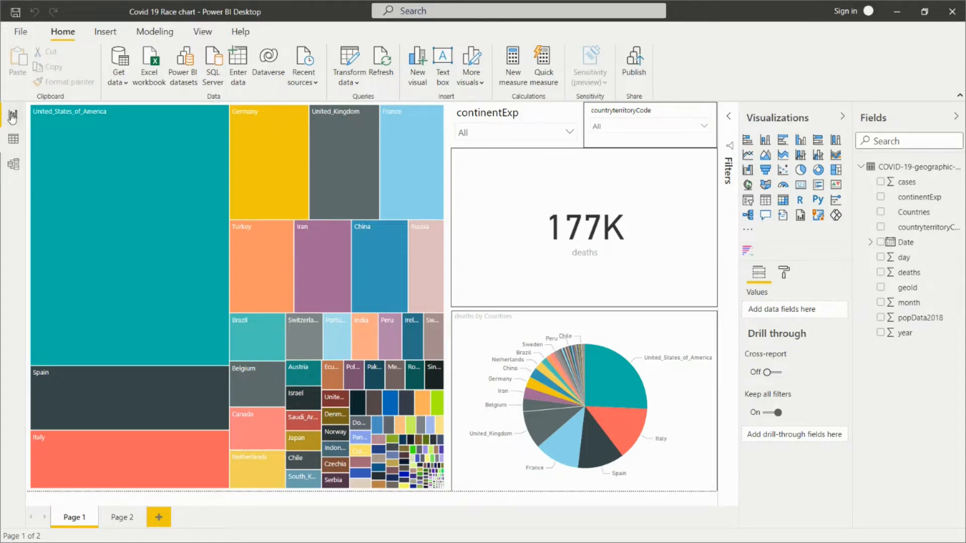
Step: Look through the report, model and data views of the COVID-19 file
{"action": "left_click", "coordinate": [15, 139]}
{"action": "left_click", "coordinate": [18, 121]}
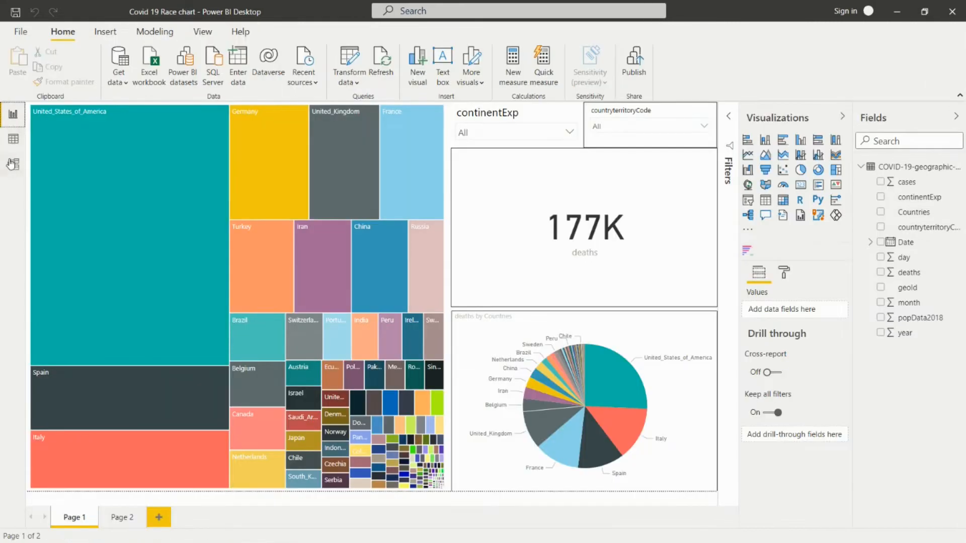
{"action": "left_click", "coordinate": [11, 163]}
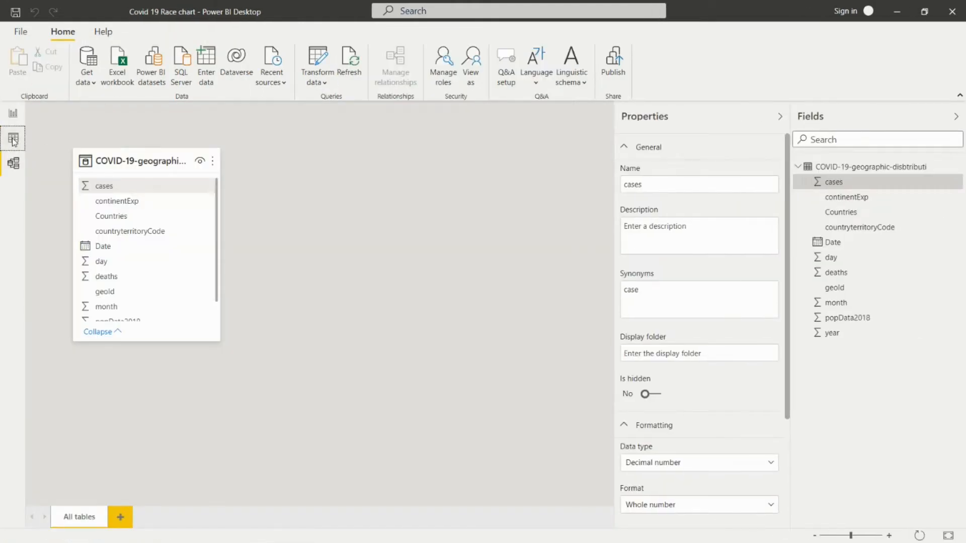
{"action": "left_click", "coordinate": [14, 141]}
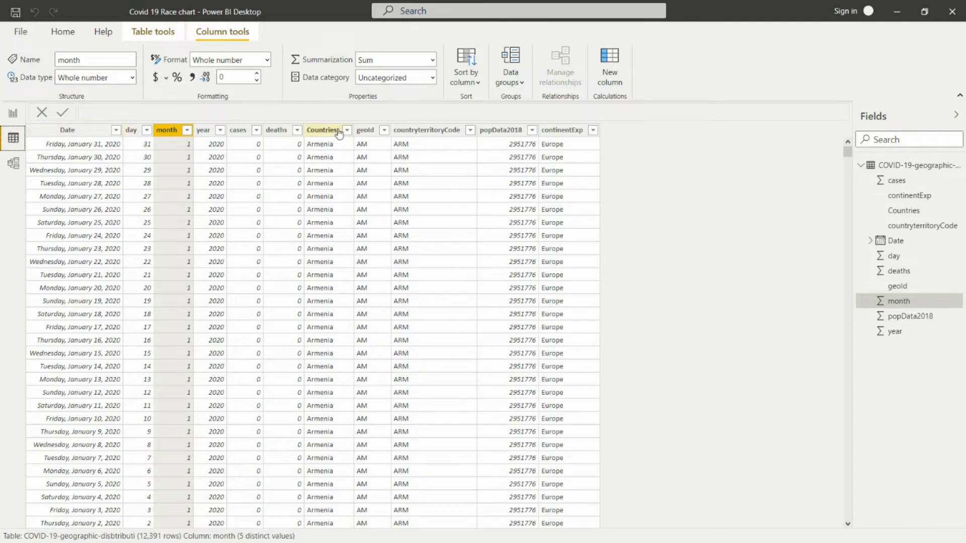
Step: Rename the continentExp column to "Continent" in the data table and return to the report
{"action": "left_click", "coordinate": [426, 132]}
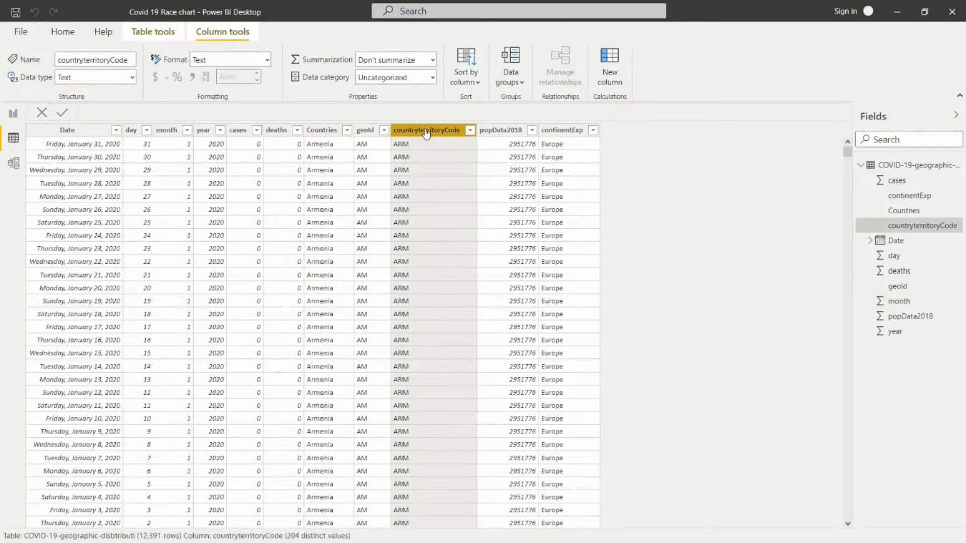
{"action": "left_click", "coordinate": [577, 132]}
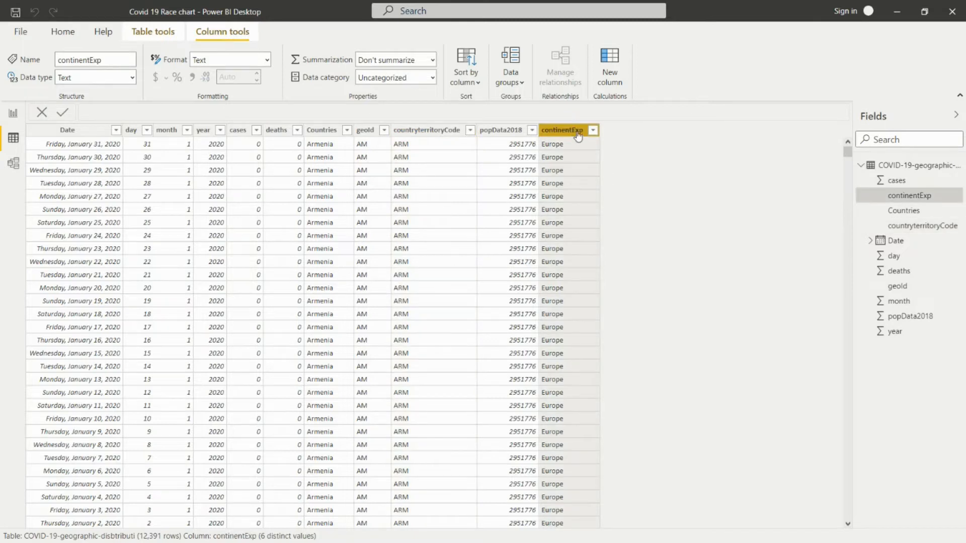
{"action": "left_click", "coordinate": [105, 61]}
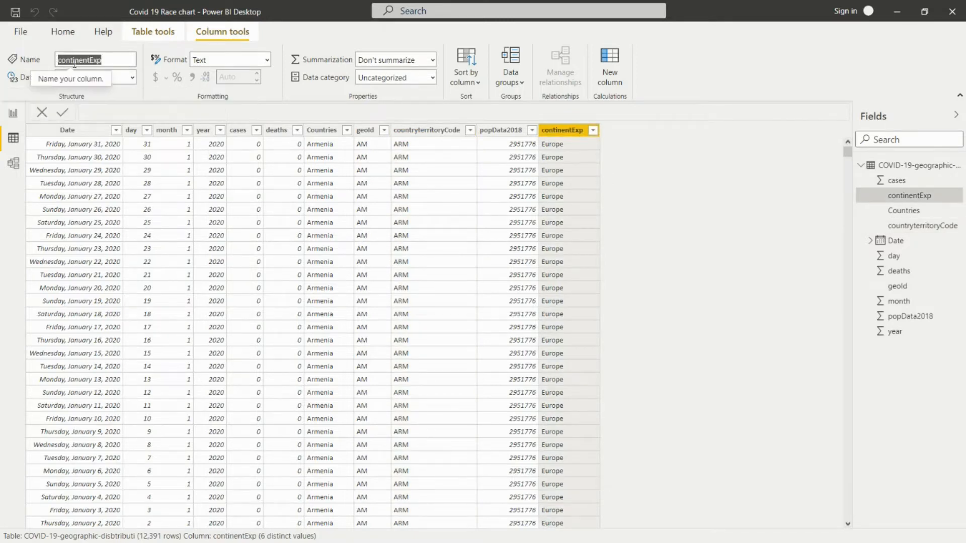
{"action": "left_click", "coordinate": [111, 59]}
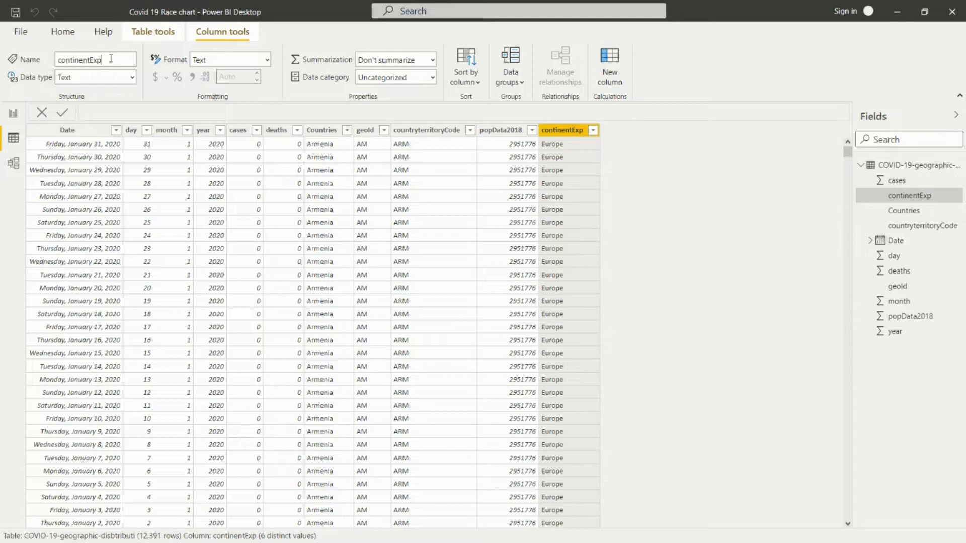
{"action": "key", "text": "BackSpace"}
{"action": "key", "text": "BackSpace"}
{"action": "left_click", "coordinate": [63, 60]}
{"action": "key", "text": "BackSpace"}
{"action": "type", "text": "C"}
{"action": "key", "text": "Return"}
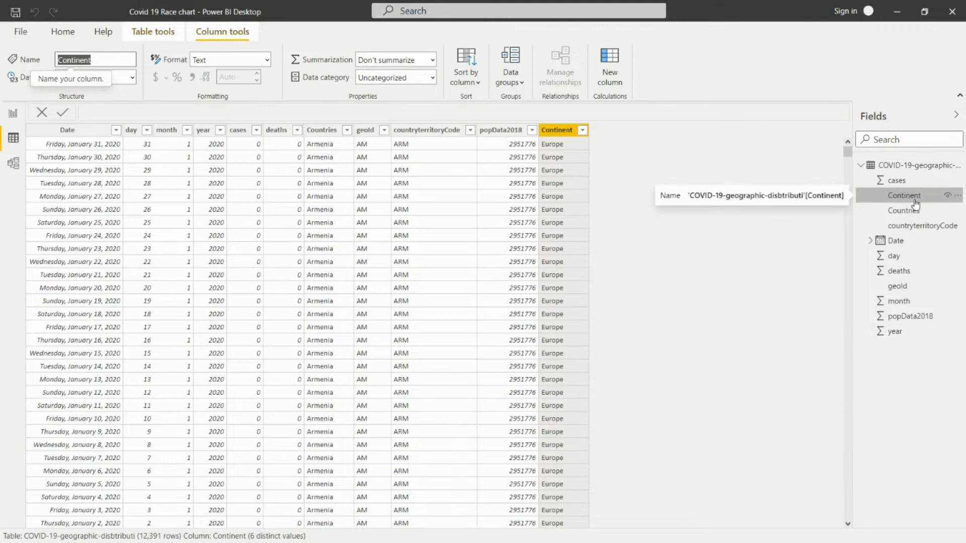
{"action": "left_click", "coordinate": [13, 113]}
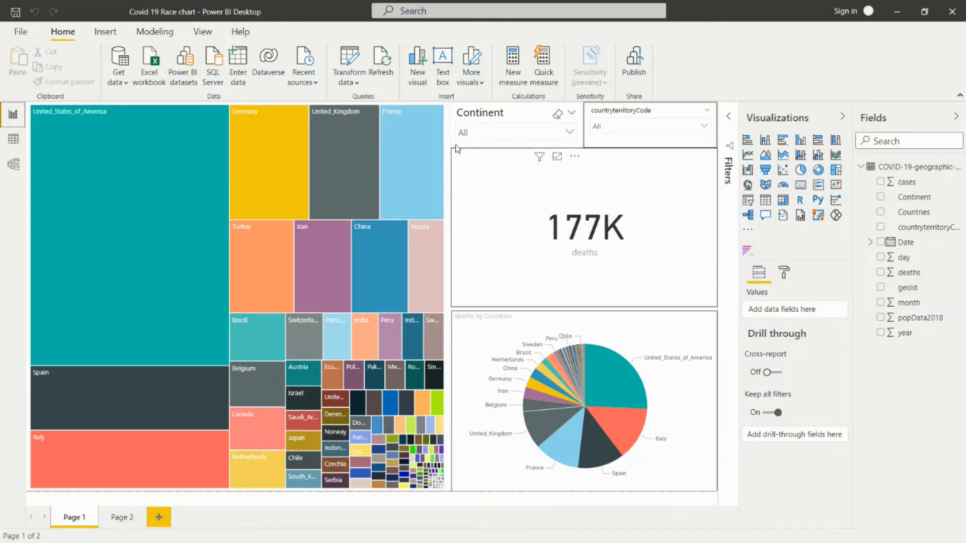
Step: Examine the query editor's options for entering data, splitting columns, changing data types, filtering dates and transforming columns
{"action": "left_click", "coordinate": [13, 139]}
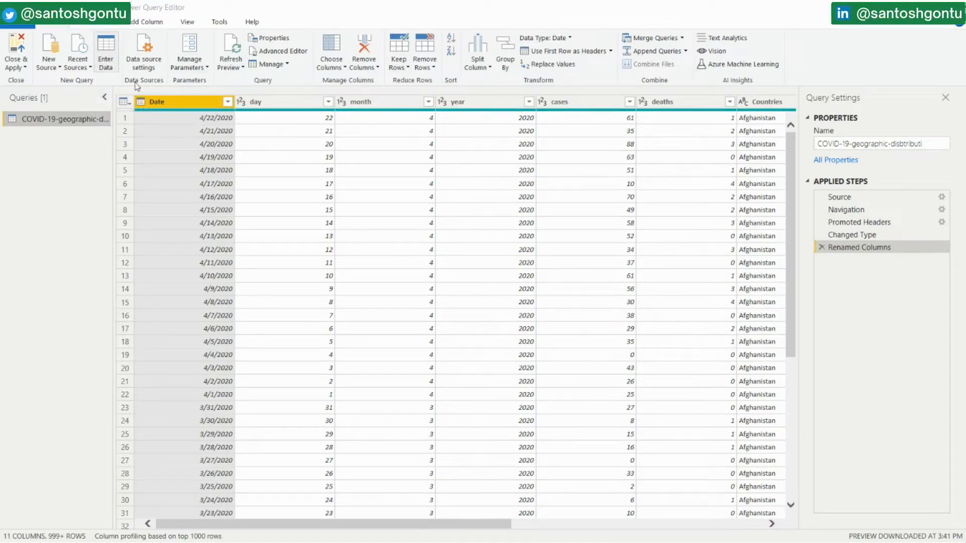
{"action": "left_click", "coordinate": [106, 55]}
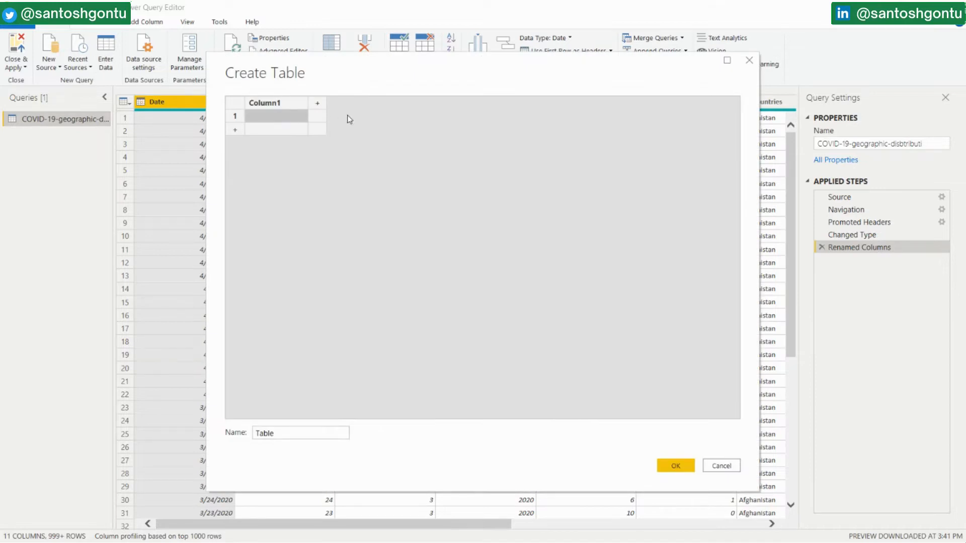
{"action": "left_click", "coordinate": [723, 465]}
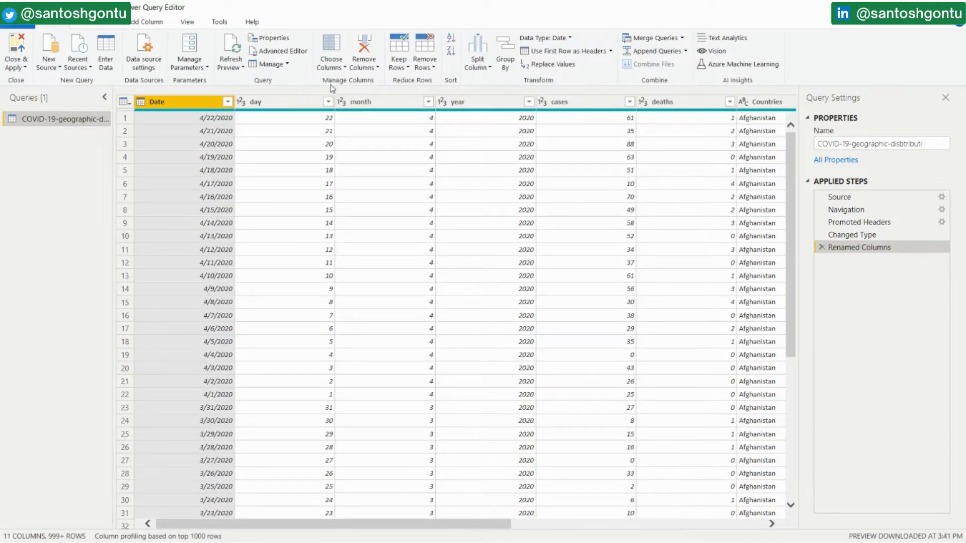
{"action": "left_click", "coordinate": [484, 69]}
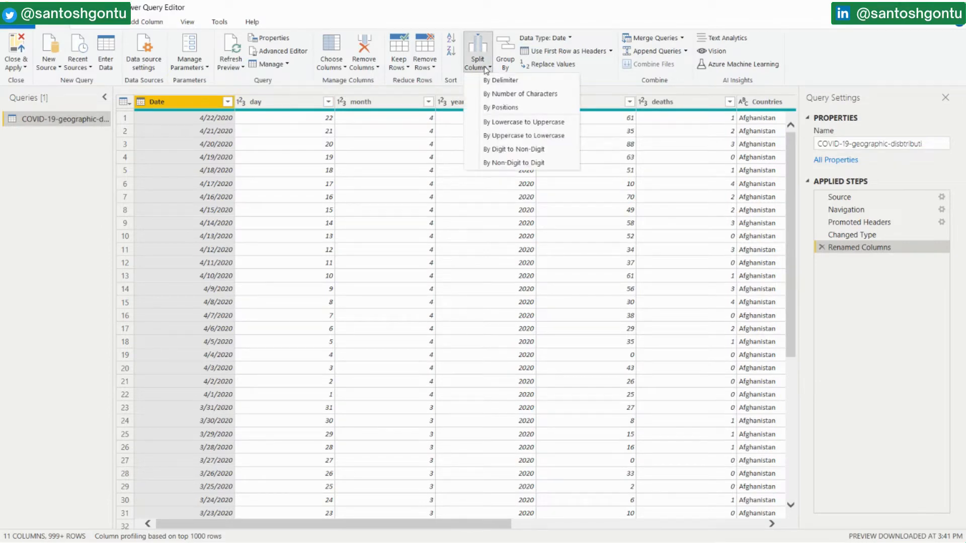
{"action": "left_click", "coordinate": [486, 70]}
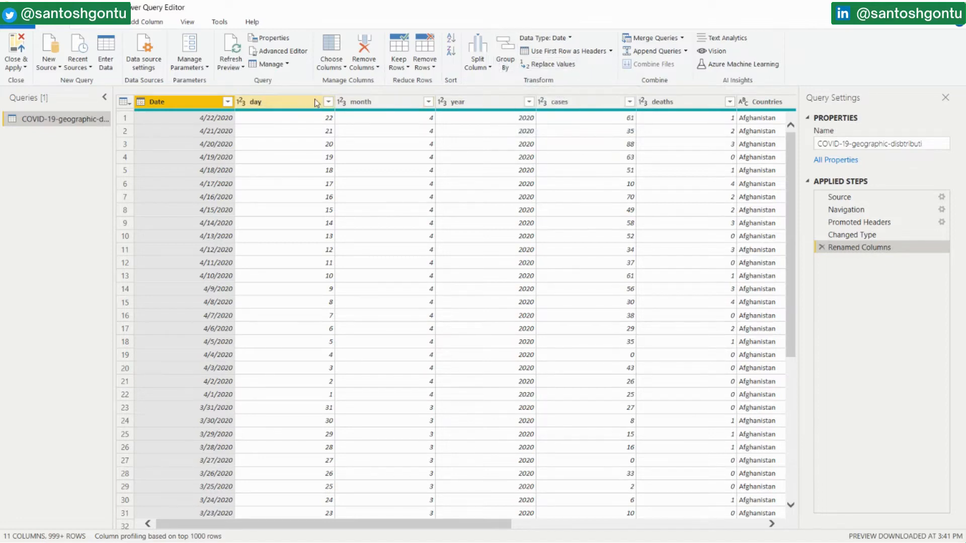
{"action": "left_click", "coordinate": [241, 102]}
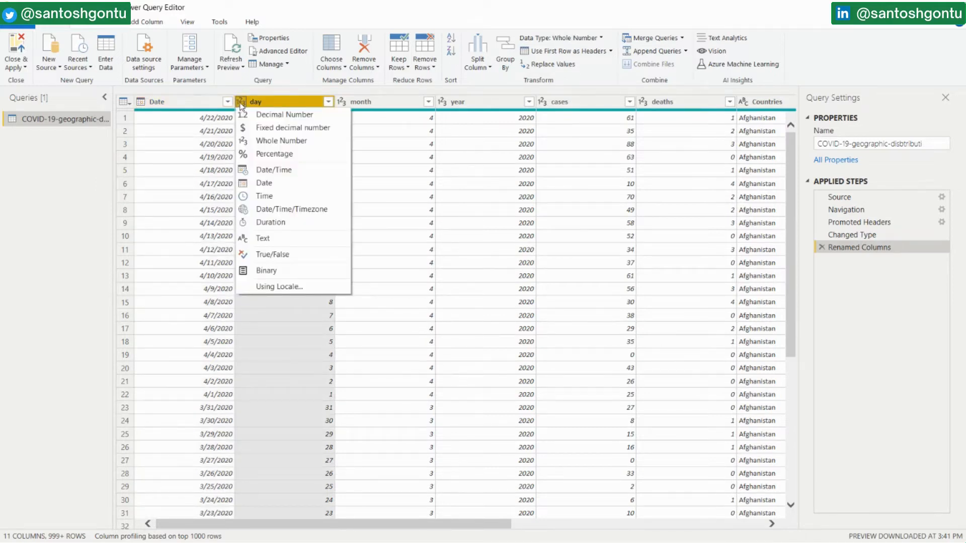
{"action": "left_click", "coordinate": [228, 103]}
{"action": "left_click", "coordinate": [228, 102]}
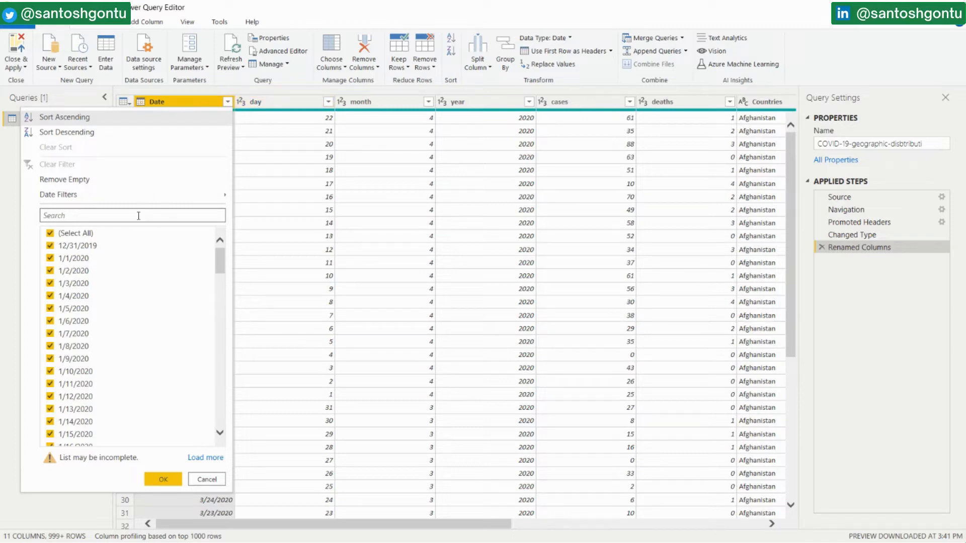
{"action": "left_click", "coordinate": [208, 480]}
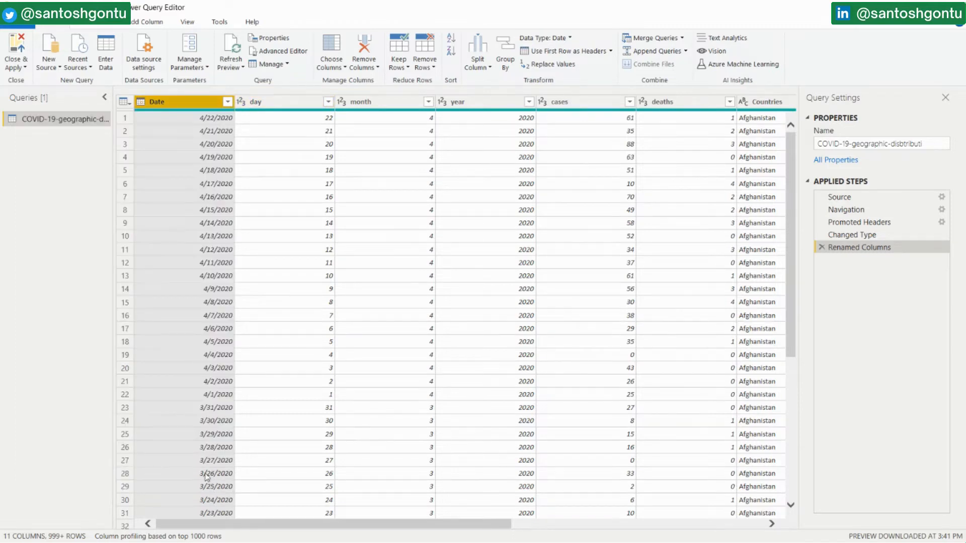
{"action": "left_click", "coordinate": [100, 29]}
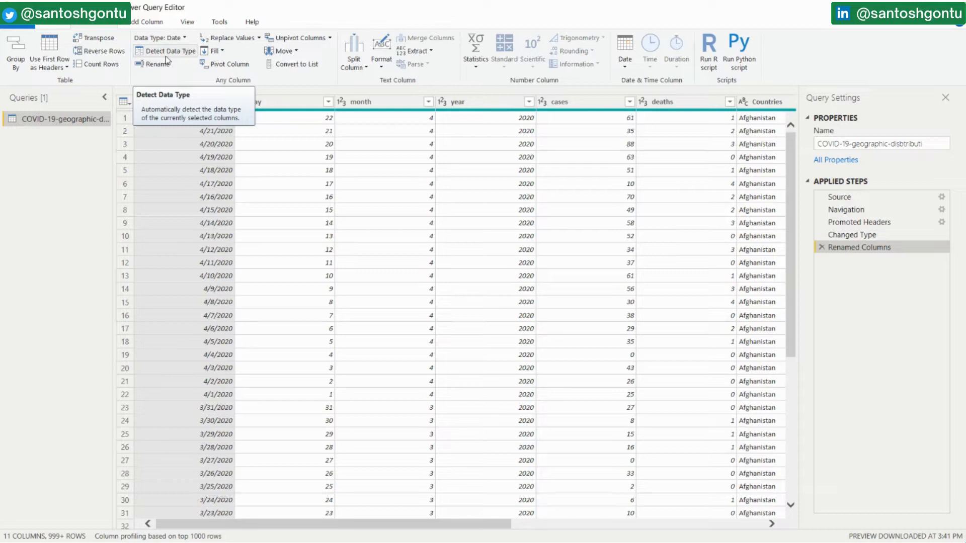
{"action": "left_click", "coordinate": [60, 27]}
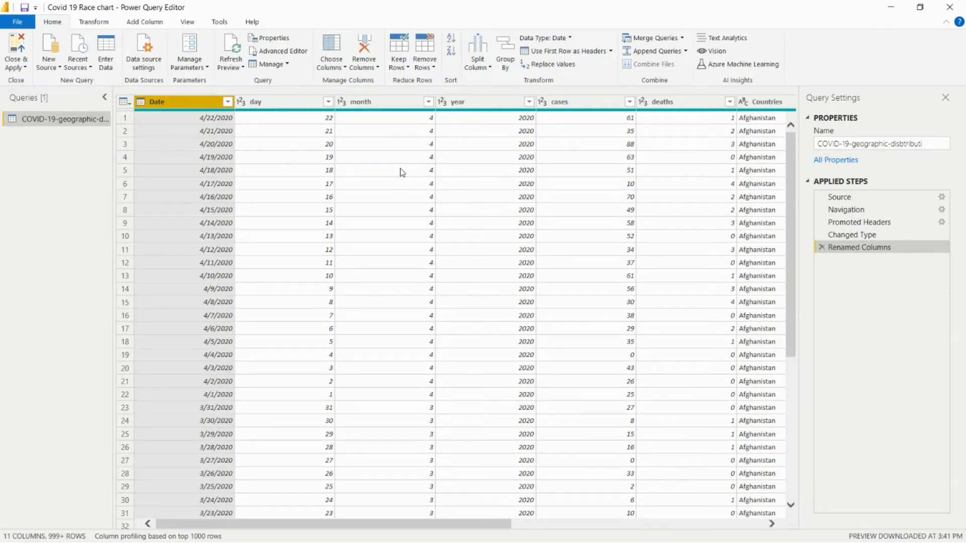
Step: Filter the year column to exclude 2019, then close the query editor and apply the change to the report
{"action": "left_click", "coordinate": [526, 105]}
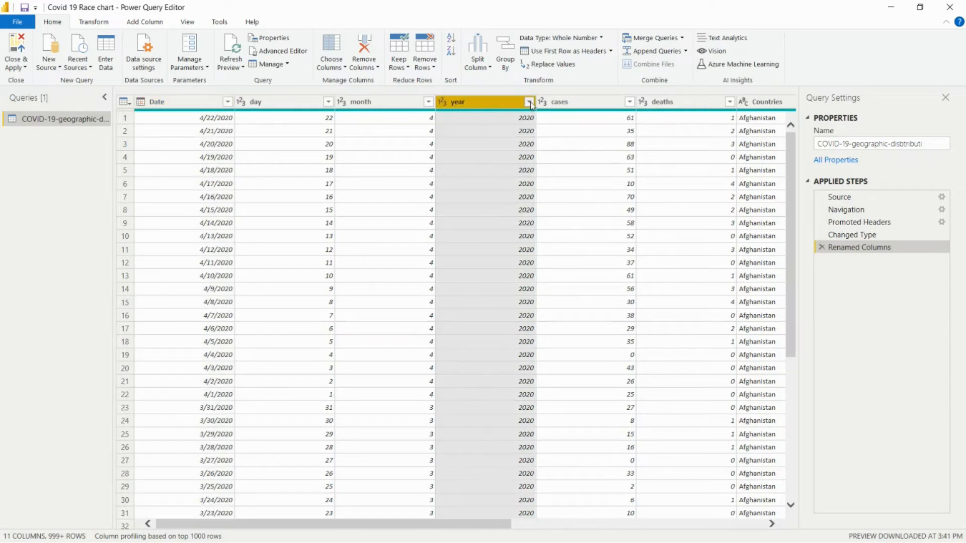
{"action": "left_click", "coordinate": [529, 102]}
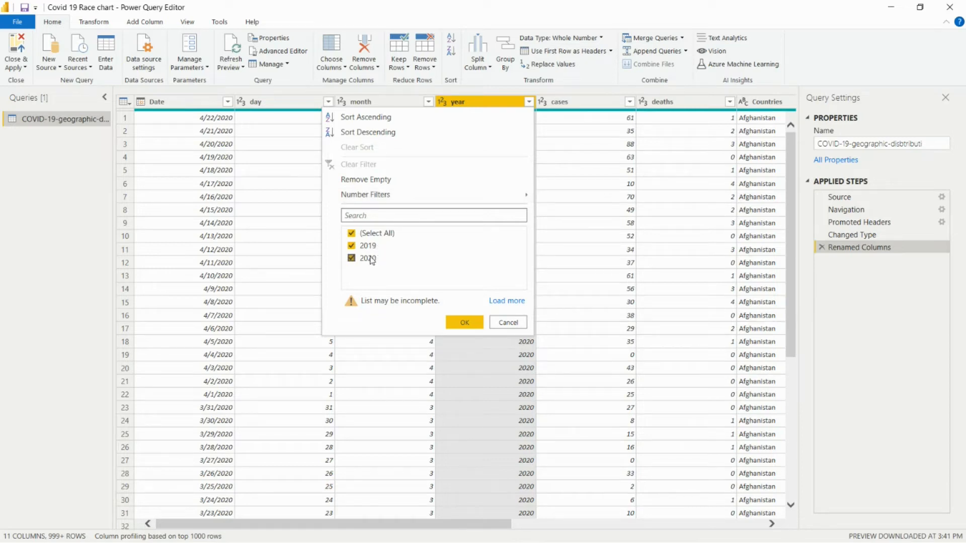
{"action": "left_click", "coordinate": [351, 246]}
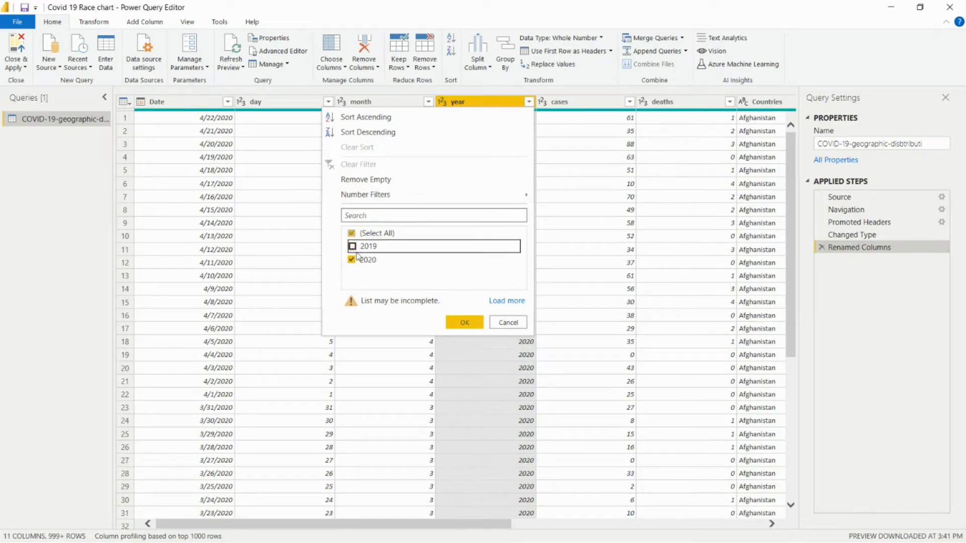
{"action": "left_click", "coordinate": [464, 321]}
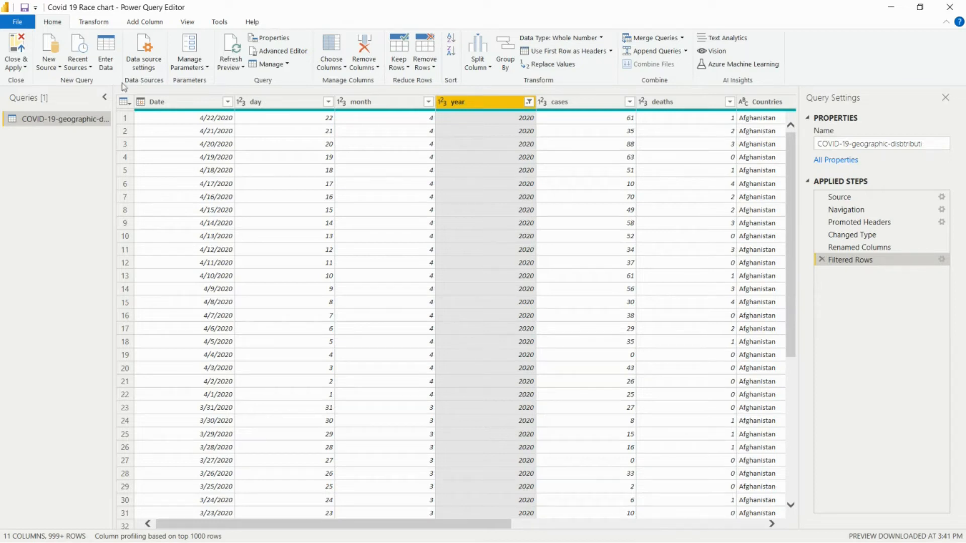
{"action": "left_click", "coordinate": [25, 67]}
{"action": "left_click", "coordinate": [28, 80]}
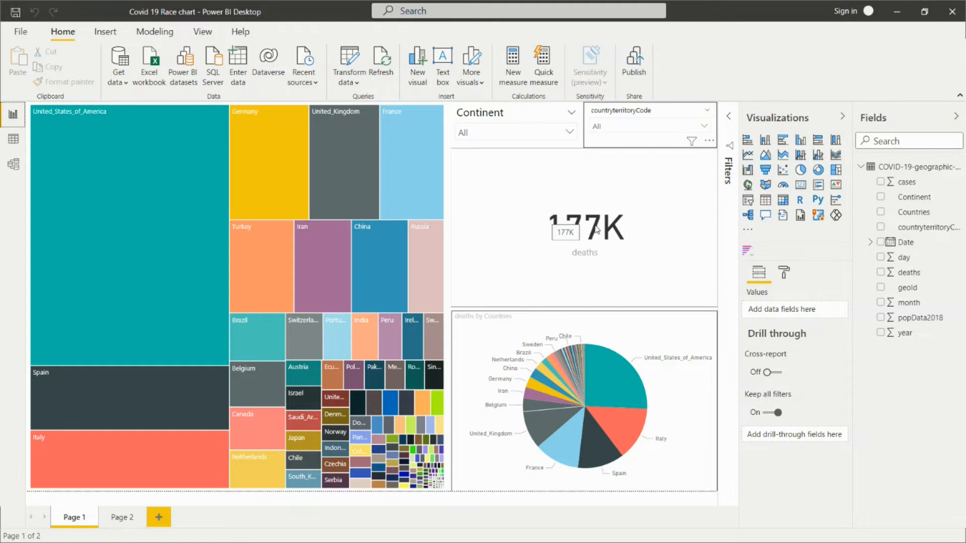
Step: Reopen the query editor, filter the year column to 2019 only, and apply the change to the report
{"action": "left_click", "coordinate": [350, 63]}
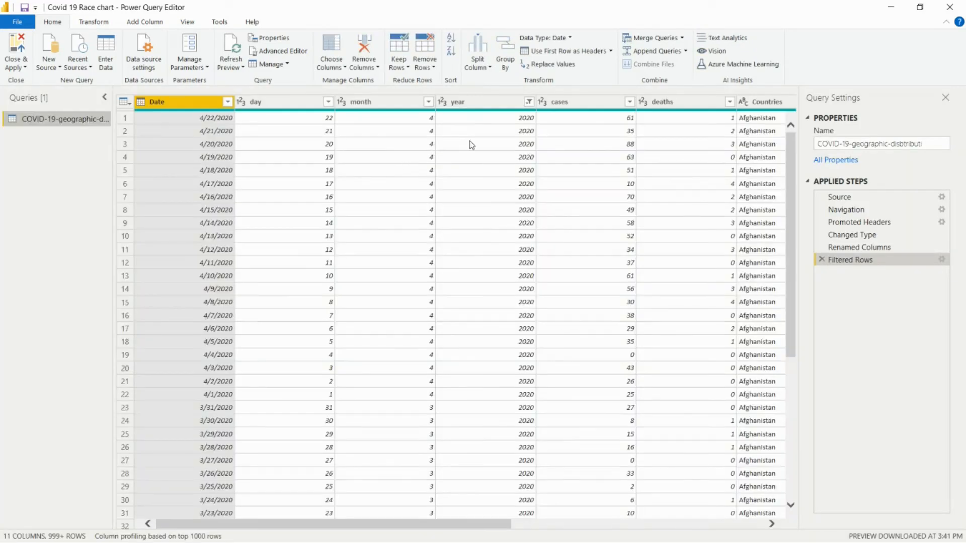
{"action": "left_click", "coordinate": [529, 102]}
{"action": "left_click", "coordinate": [368, 258]}
{"action": "left_click", "coordinate": [372, 247]}
{"action": "left_click", "coordinate": [465, 322]}
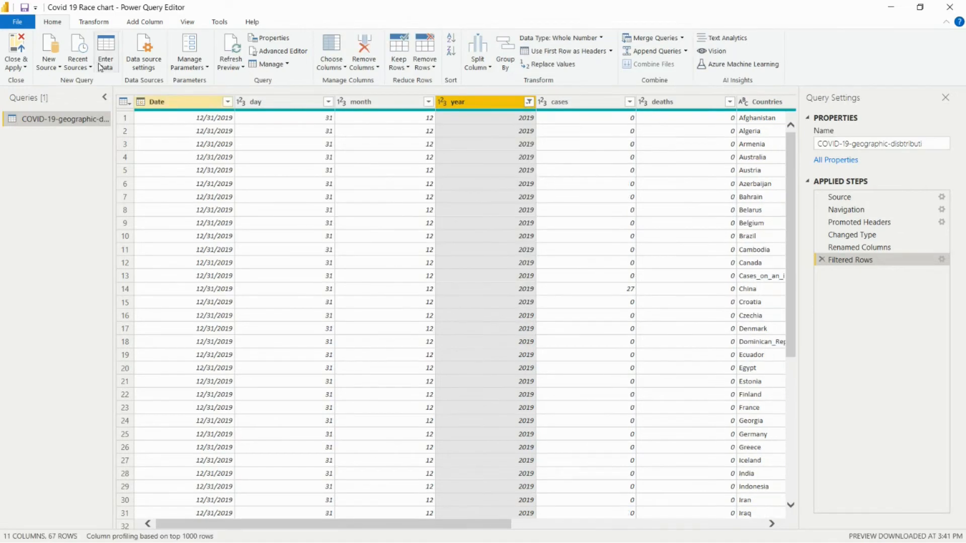
{"action": "left_click", "coordinate": [19, 66]}
{"action": "left_click", "coordinate": [29, 80]}
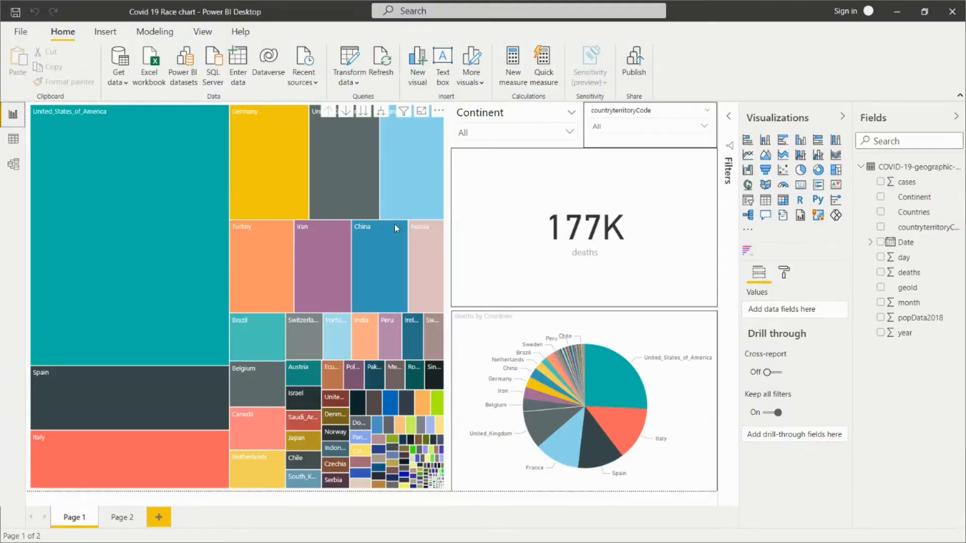
{"action": "left_click", "coordinate": [596, 120]}
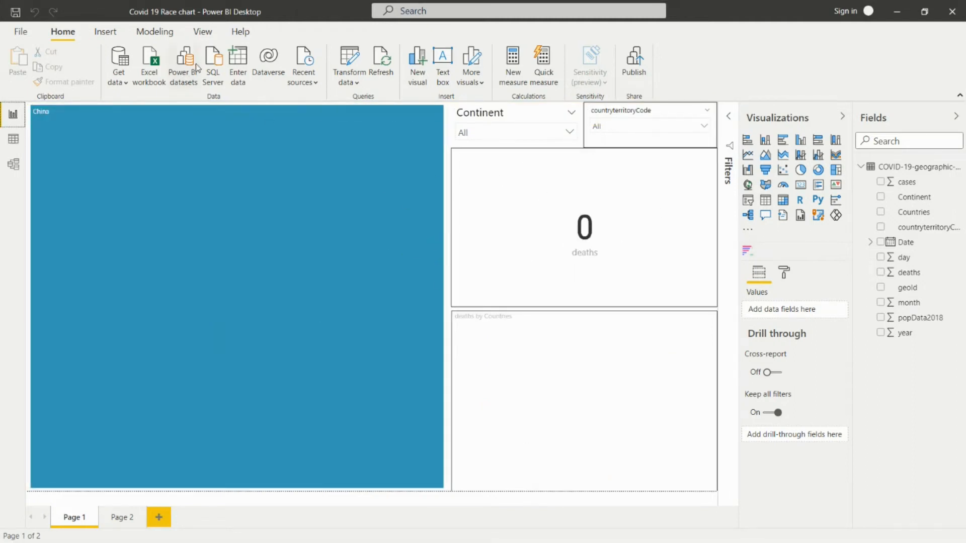
Step: Remove the Filtered Rows step from the COVID-19 query and apply the change to the report
{"action": "left_click", "coordinate": [346, 63]}
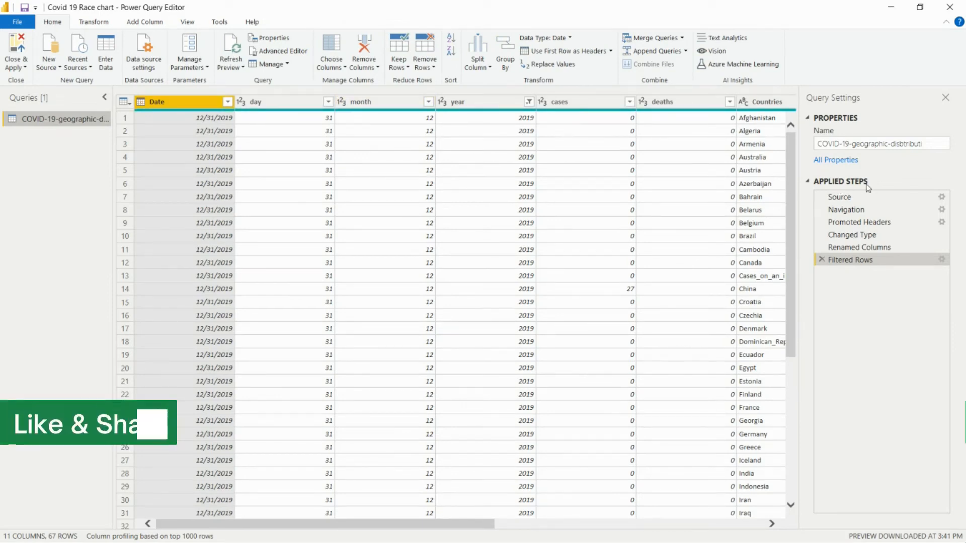
{"action": "left_click", "coordinate": [823, 259]}
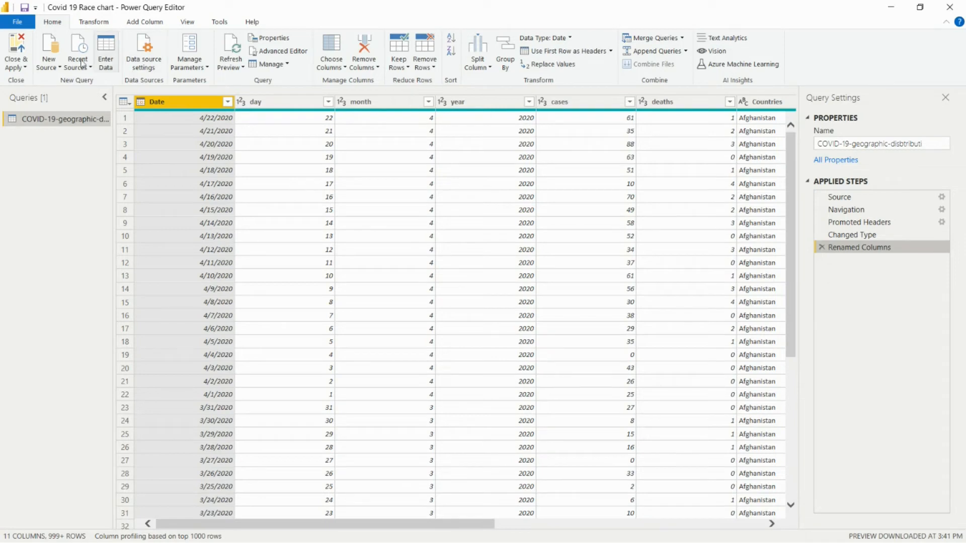
{"action": "left_click", "coordinate": [17, 64]}
{"action": "left_click", "coordinate": [34, 82]}
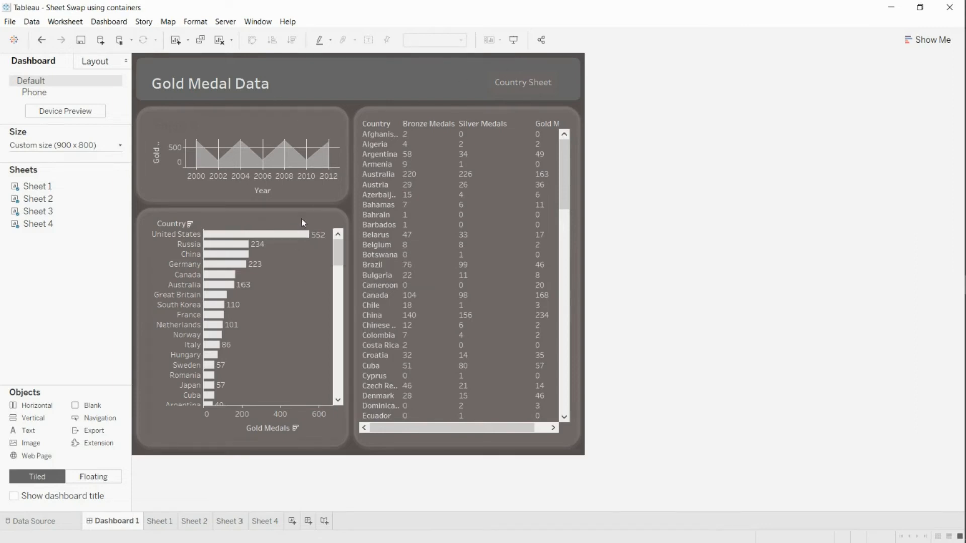
Step: Switch to Tableau, go to Sheet 2 and examine the options available for the Closing Ceremony Date field
{"action": "left_click", "coordinate": [351, 230]}
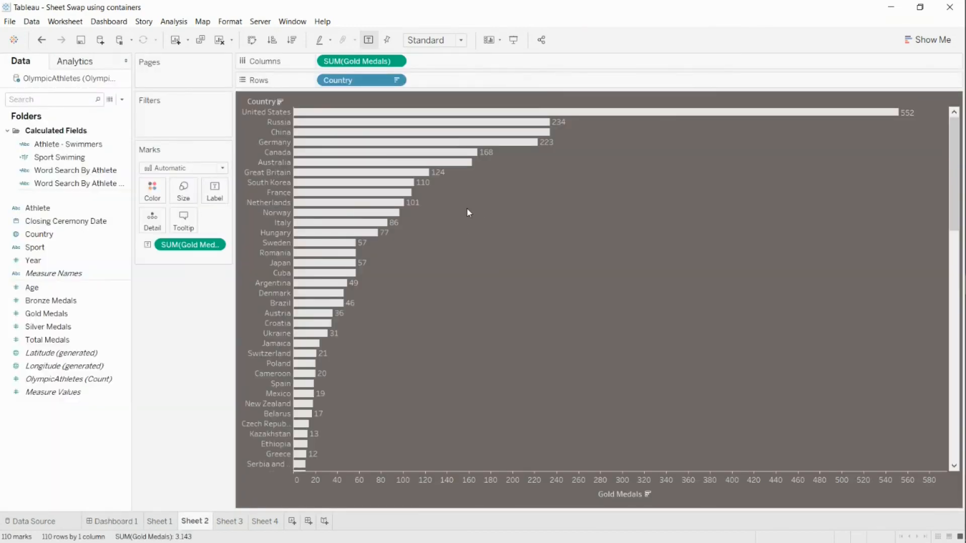
{"action": "left_click", "coordinate": [45, 316]}
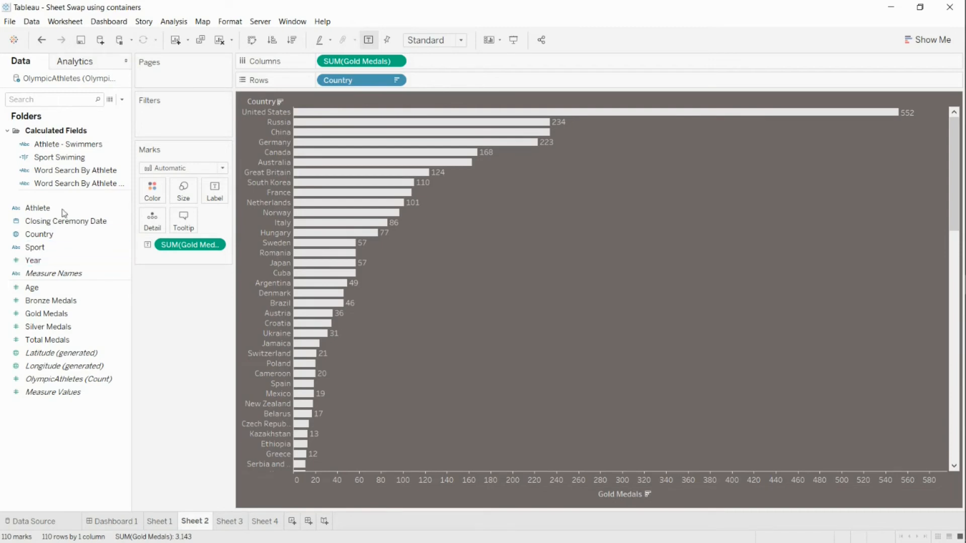
{"action": "right_click", "coordinate": [51, 222]}
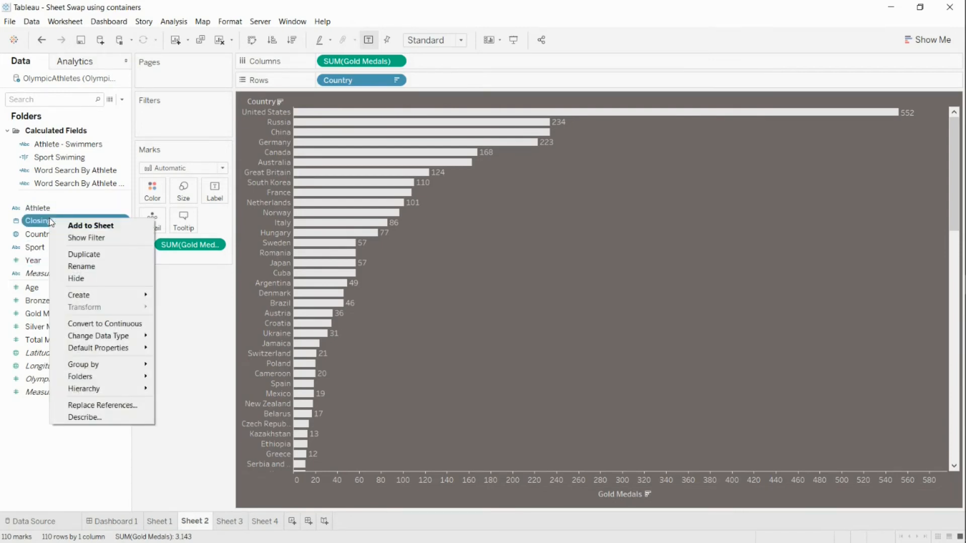
{"action": "mouse_move", "coordinate": [132, 341]}
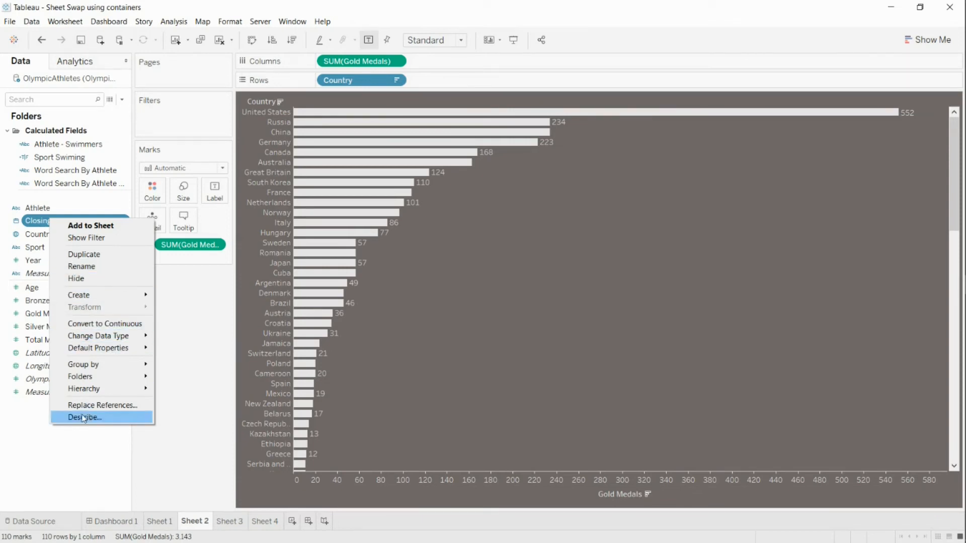
{"action": "left_click", "coordinate": [66, 444]}
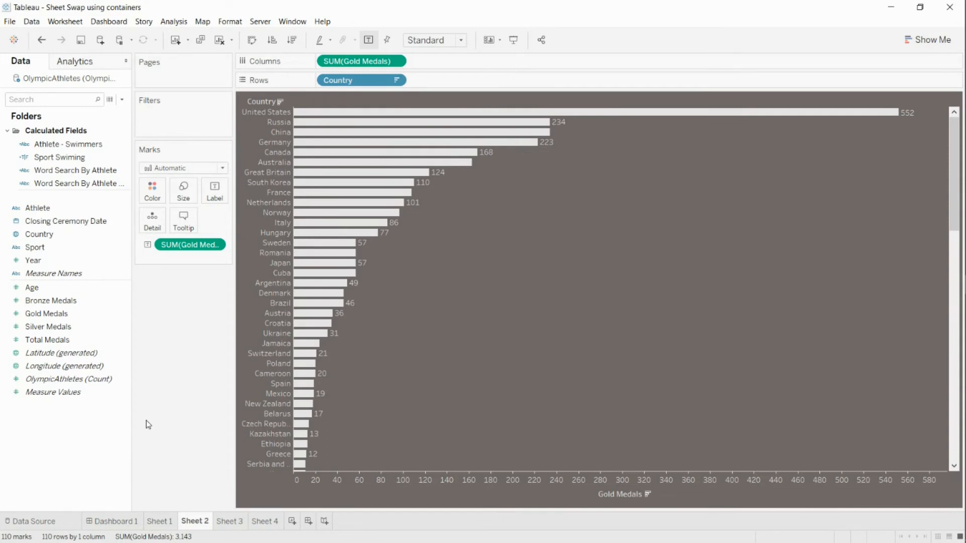
Step: Open the OlympicAthletes data source and examine the options available for the Athlete column
{"action": "left_click", "coordinate": [47, 523]}
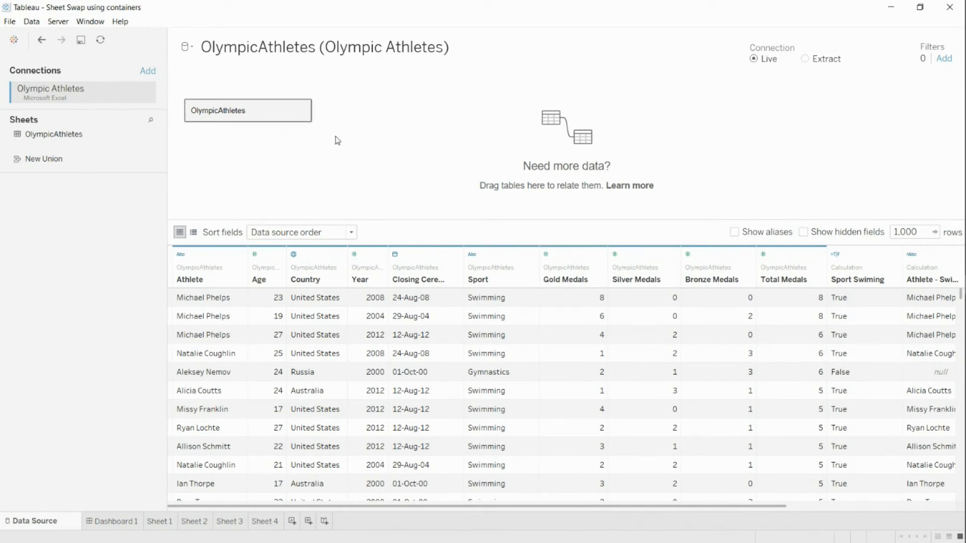
{"action": "left_click", "coordinate": [241, 255]}
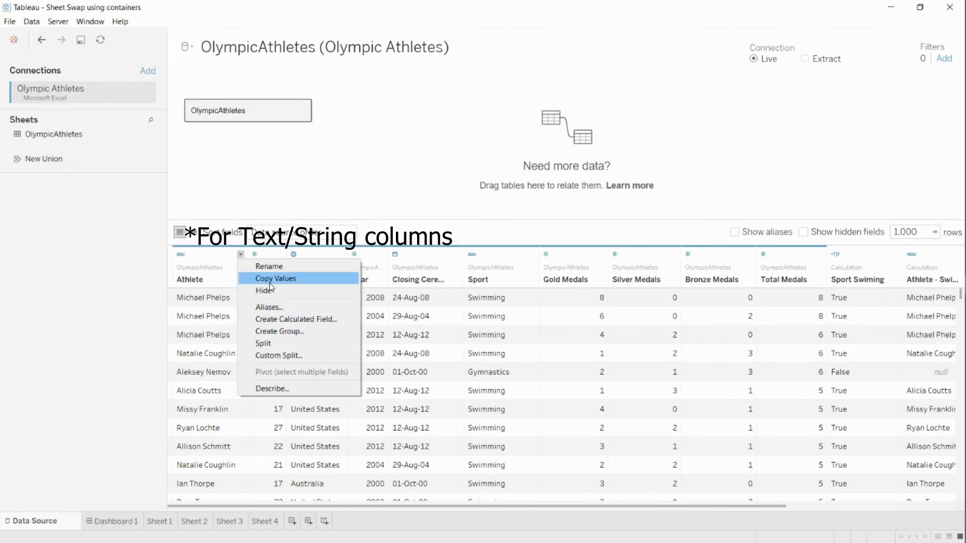
{"action": "left_click", "coordinate": [220, 262]}
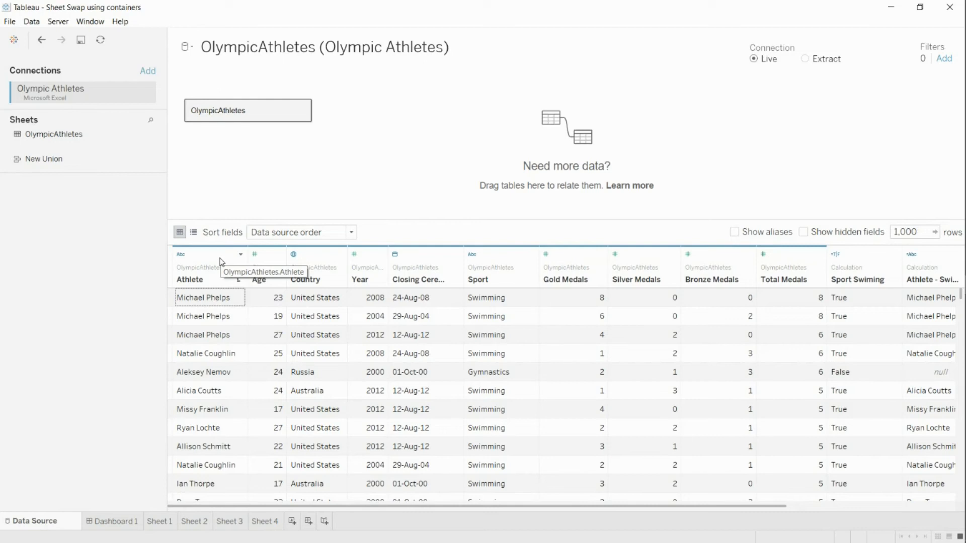